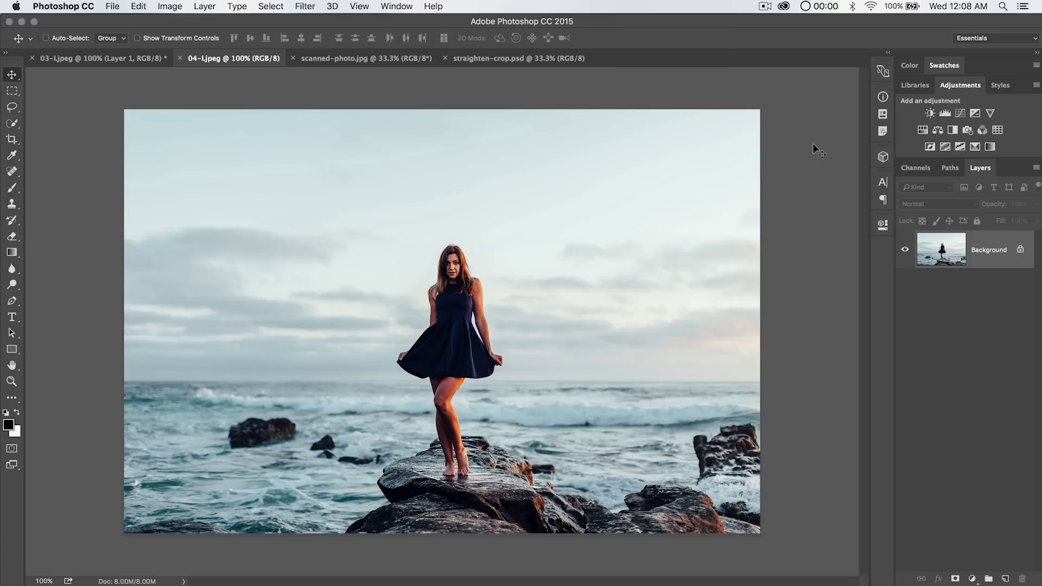
- Open the File menu with the 04-1.jpeg beach photo active
{"action": "left_click", "coordinate": [112, 6]}
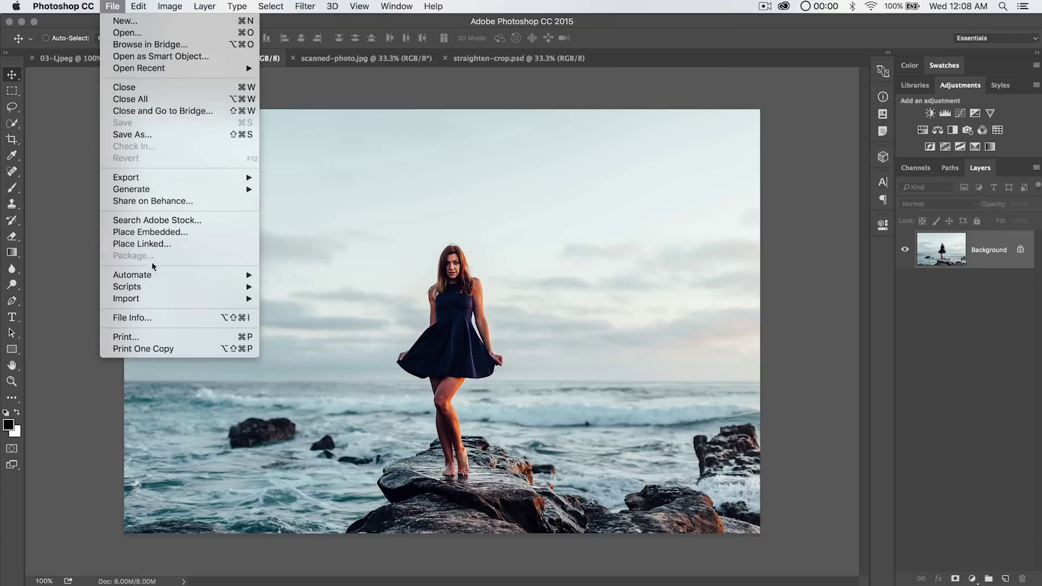
{"action": "mouse_move", "coordinate": [155, 277]}
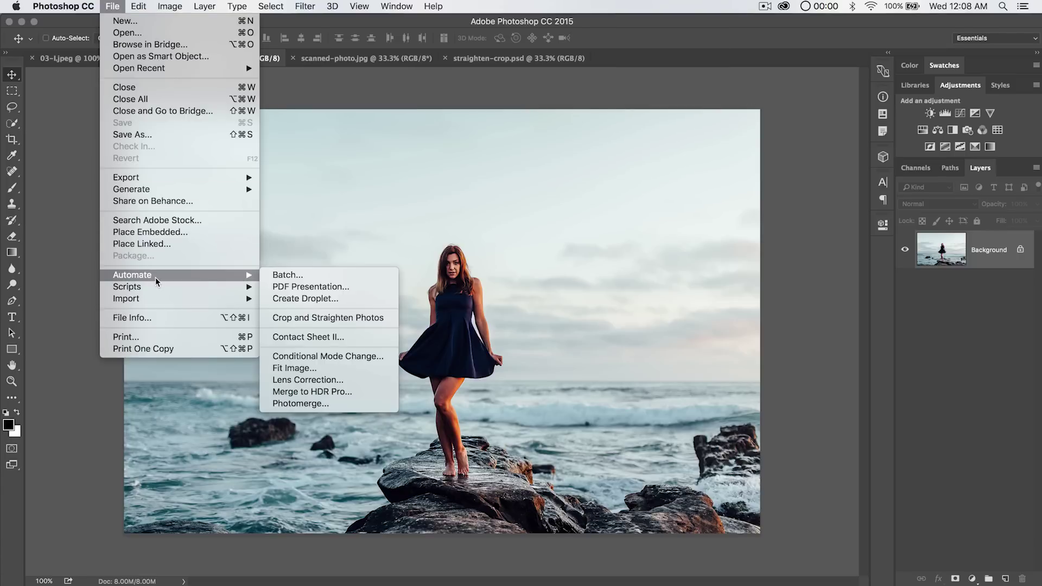
{"action": "left_click", "coordinate": [330, 318]}
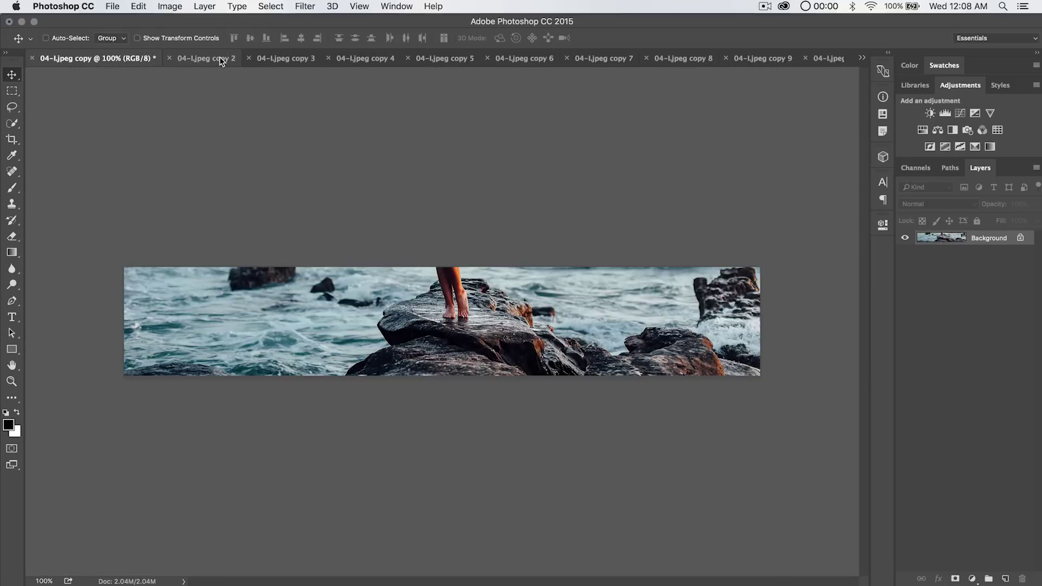
{"action": "left_click", "coordinate": [206, 62]}
{"action": "left_click", "coordinate": [271, 59]}
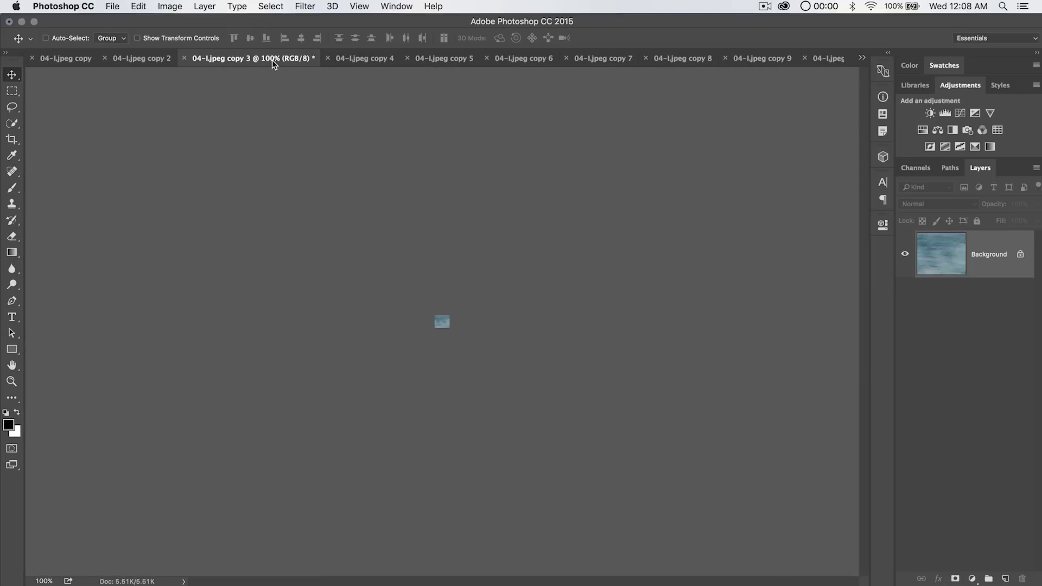
{"action": "left_click", "coordinate": [354, 60]}
{"action": "left_click", "coordinate": [456, 60]}
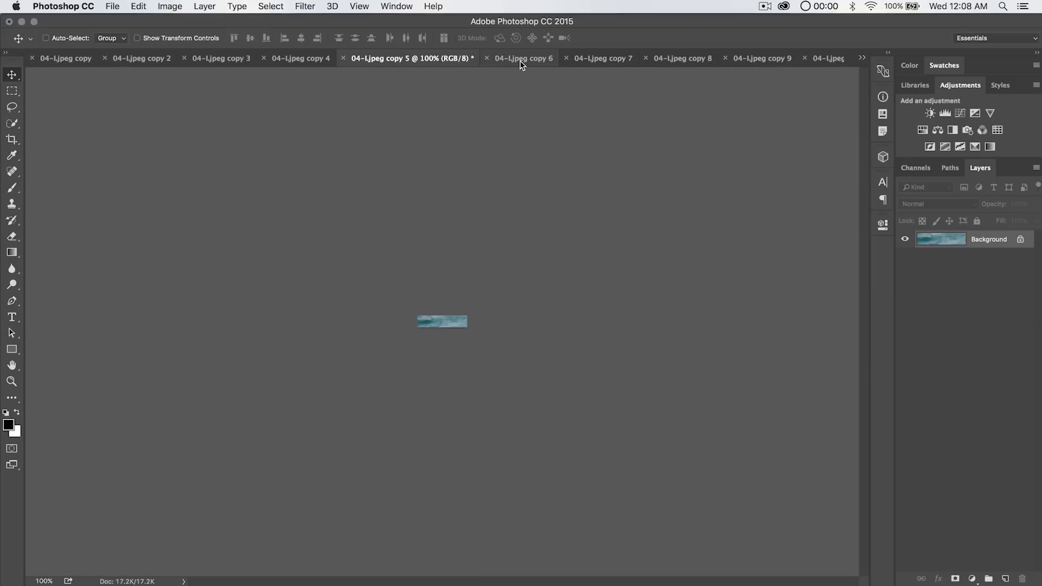
{"action": "left_click", "coordinate": [521, 59]}
{"action": "left_click", "coordinate": [600, 61]}
{"action": "left_click", "coordinate": [676, 60]}
{"action": "left_click", "coordinate": [758, 62]}
{"action": "left_click", "coordinate": [825, 63]}
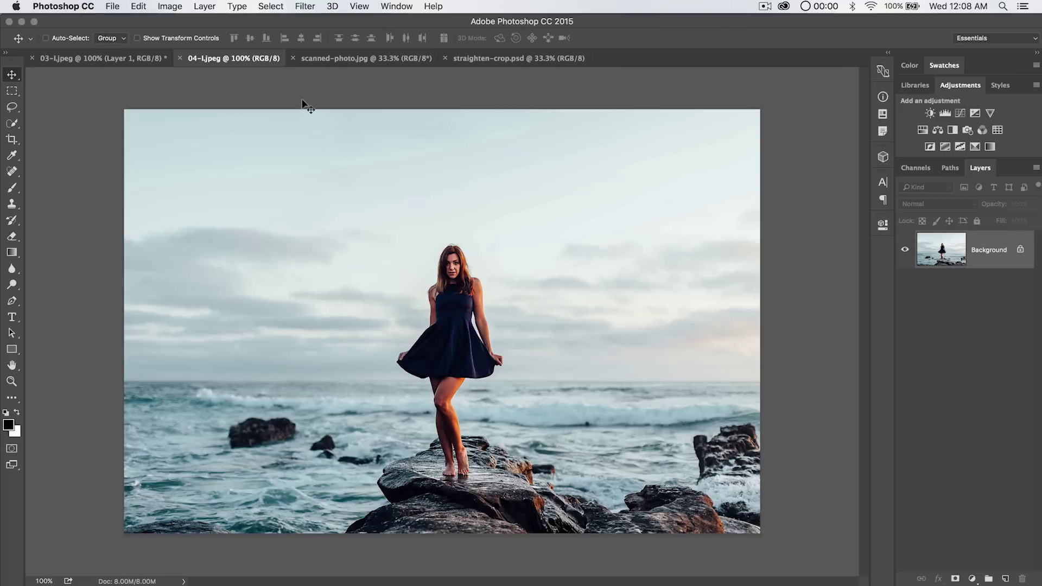
{"action": "left_click", "coordinate": [112, 7]}
{"action": "mouse_move", "coordinate": [185, 274]}
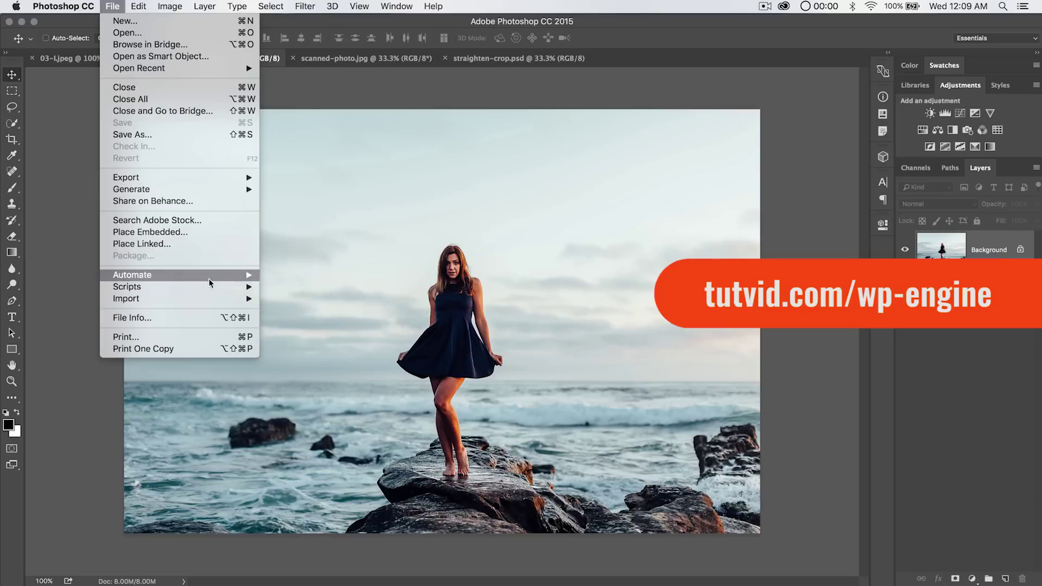
{"action": "mouse_move", "coordinate": [257, 278]}
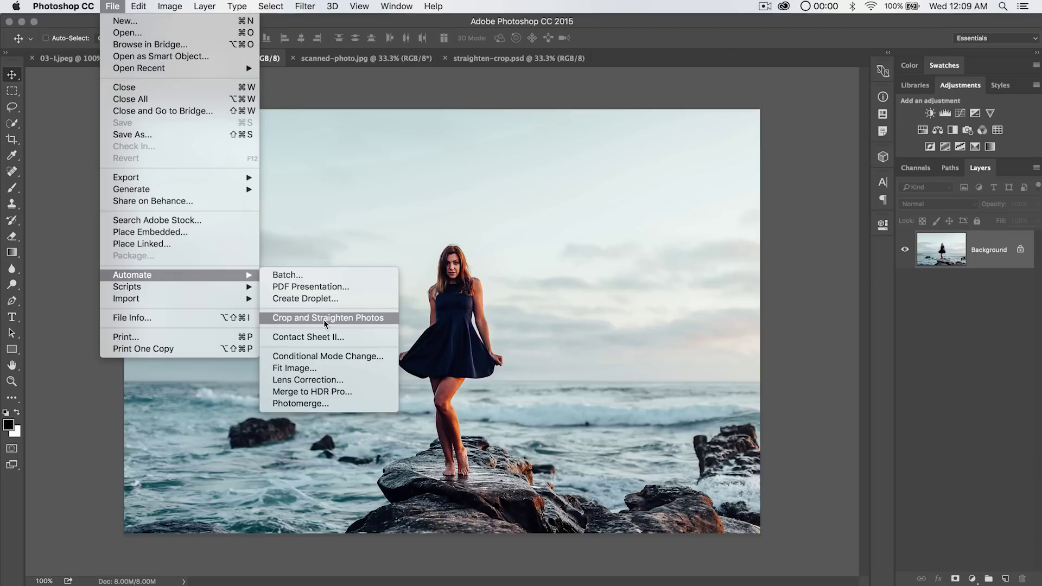
{"action": "left_click", "coordinate": [375, 136]}
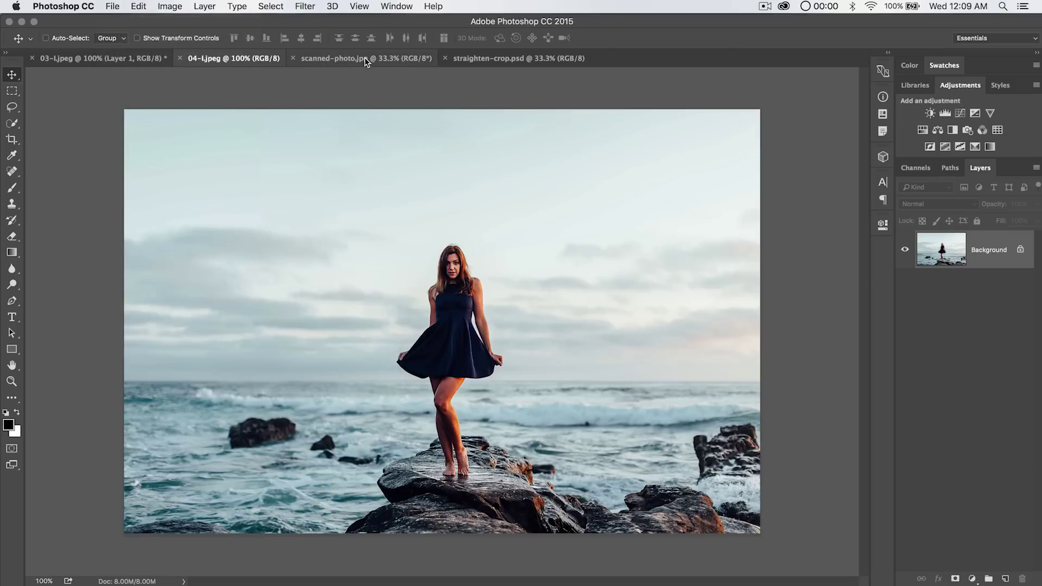
- Run Crop and Straighten Photos on scanned-photo.jpg to extract its tilted photo as 'scanned-photo copy'
{"action": "left_click", "coordinate": [367, 58]}
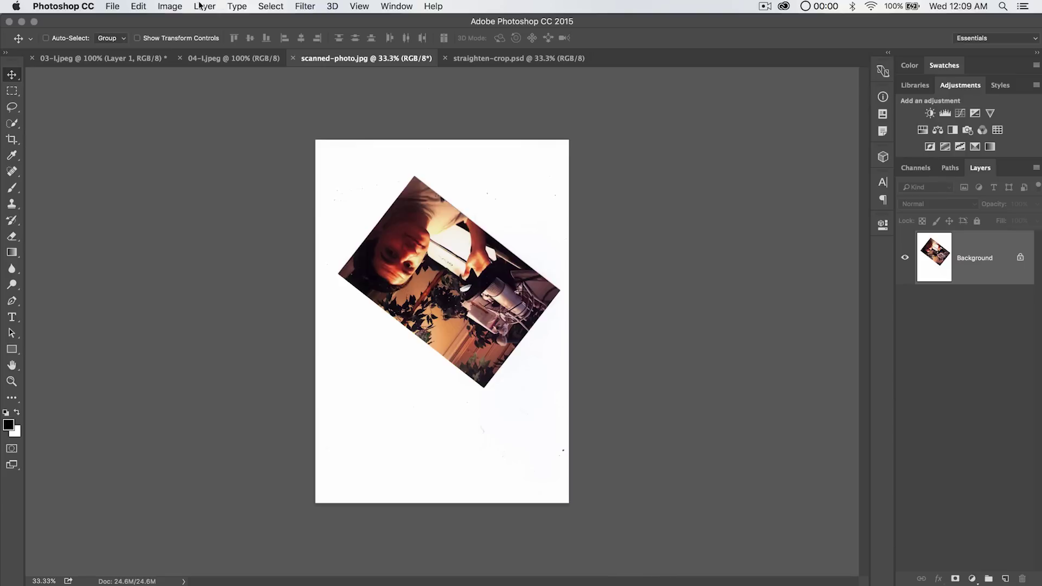
{"action": "left_click", "coordinate": [122, 4]}
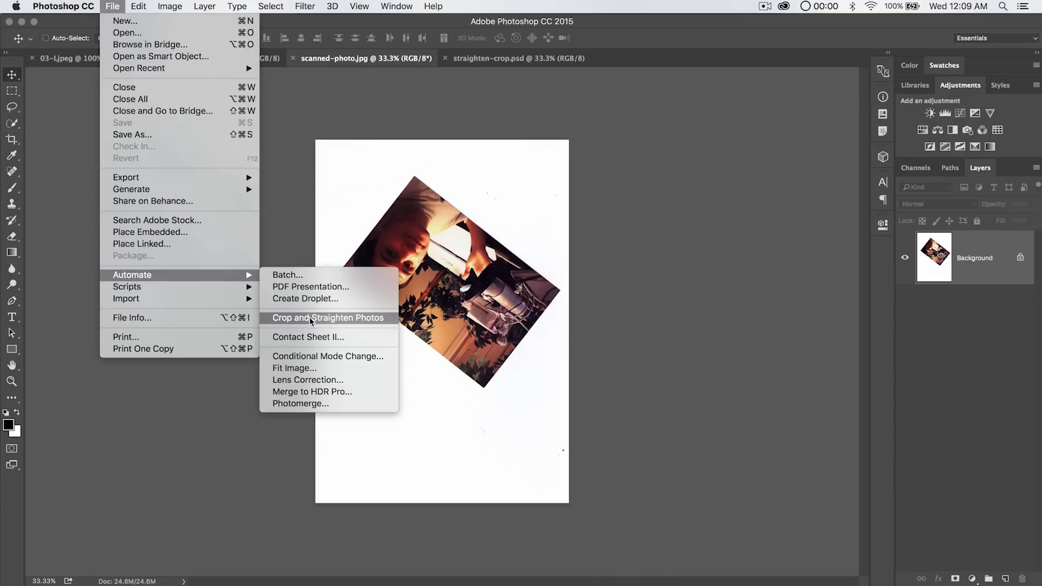
{"action": "left_click", "coordinate": [309, 317]}
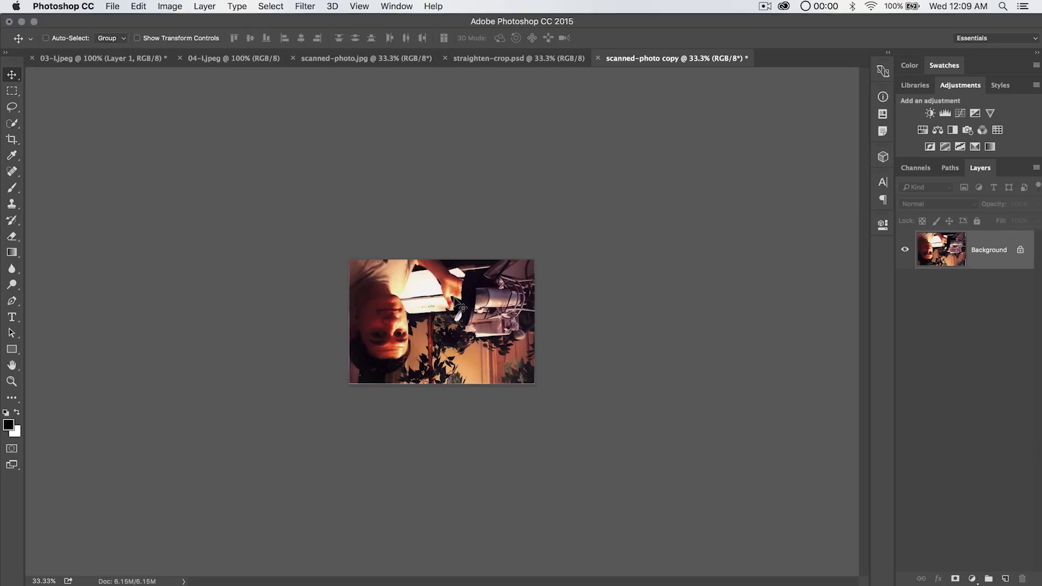
- Rotate the extracted scan 180° and switch to the straighten-crop.psd collage
{"action": "left_click", "coordinate": [175, 7]}
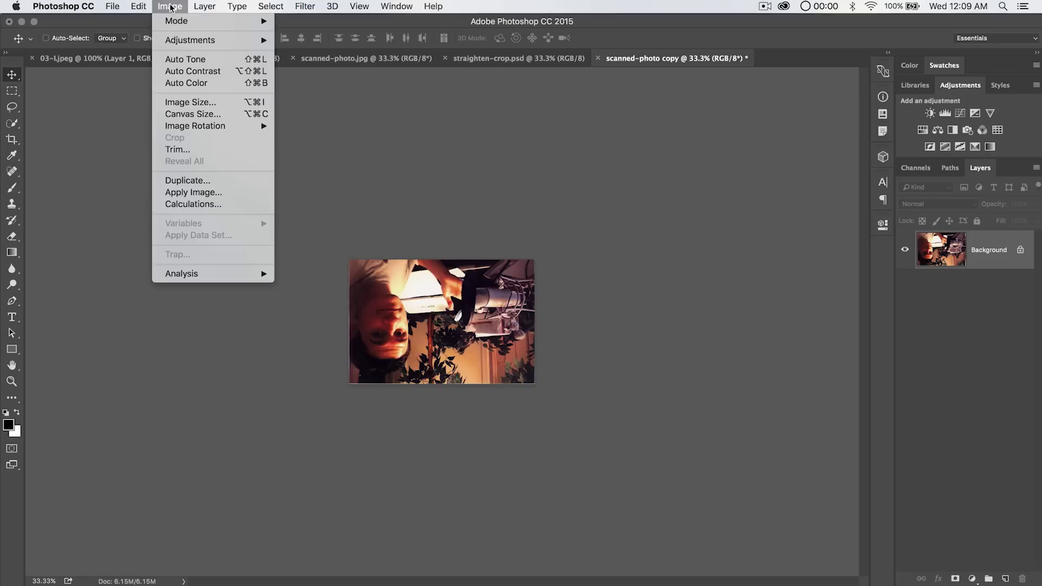
{"action": "mouse_move", "coordinate": [212, 126]}
{"action": "left_click", "coordinate": [292, 126]}
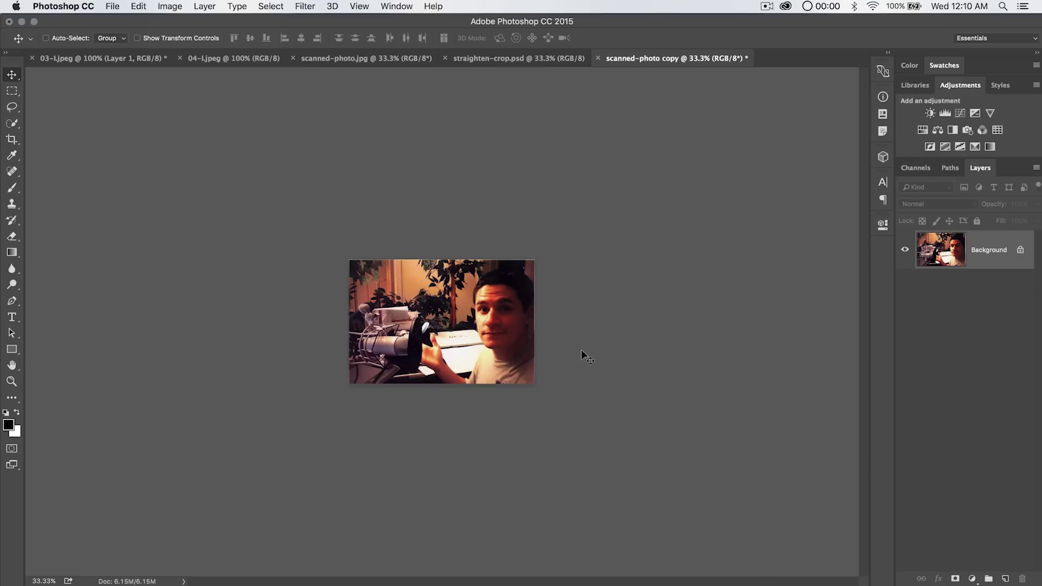
{"action": "left_click", "coordinate": [508, 58]}
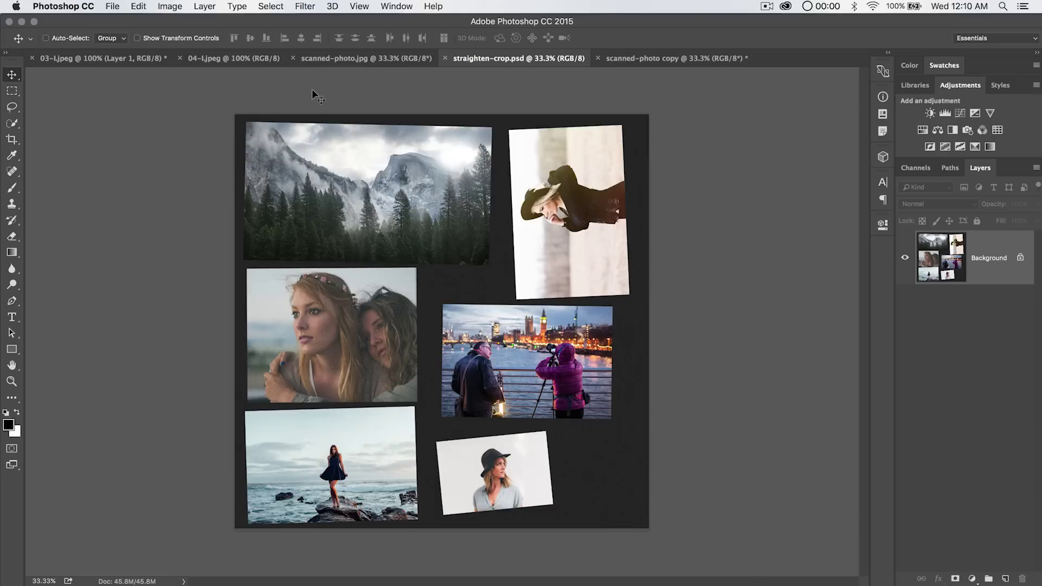
- Run Crop and Straighten Photos on the straighten-crop.psd collage
{"action": "left_click", "coordinate": [117, 11]}
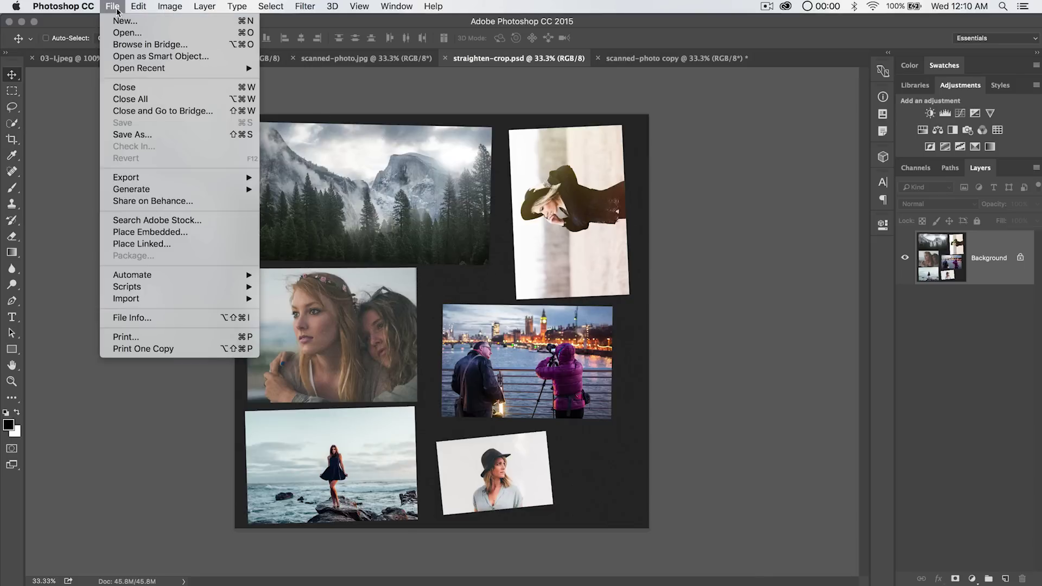
{"action": "mouse_move", "coordinate": [180, 279]}
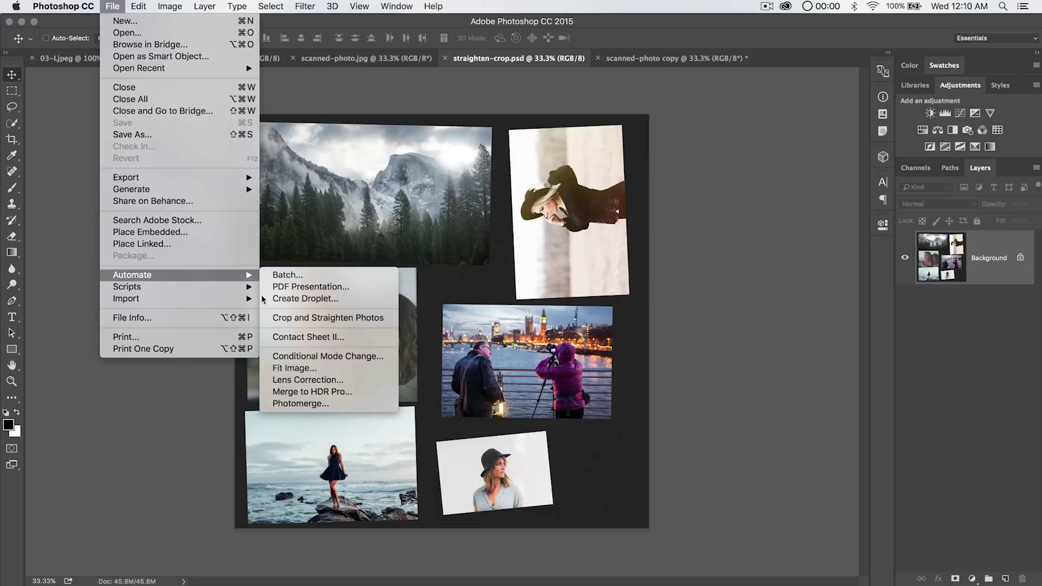
{"action": "left_click", "coordinate": [300, 318]}
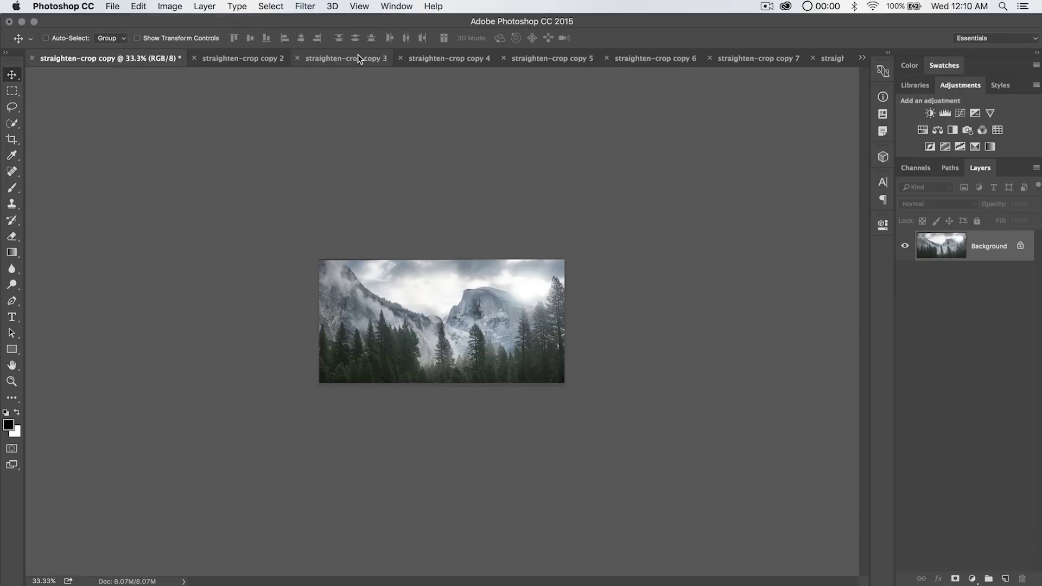
- Review the separated results in straighten-crop copies 2 through 5
{"action": "left_click", "coordinate": [245, 56]}
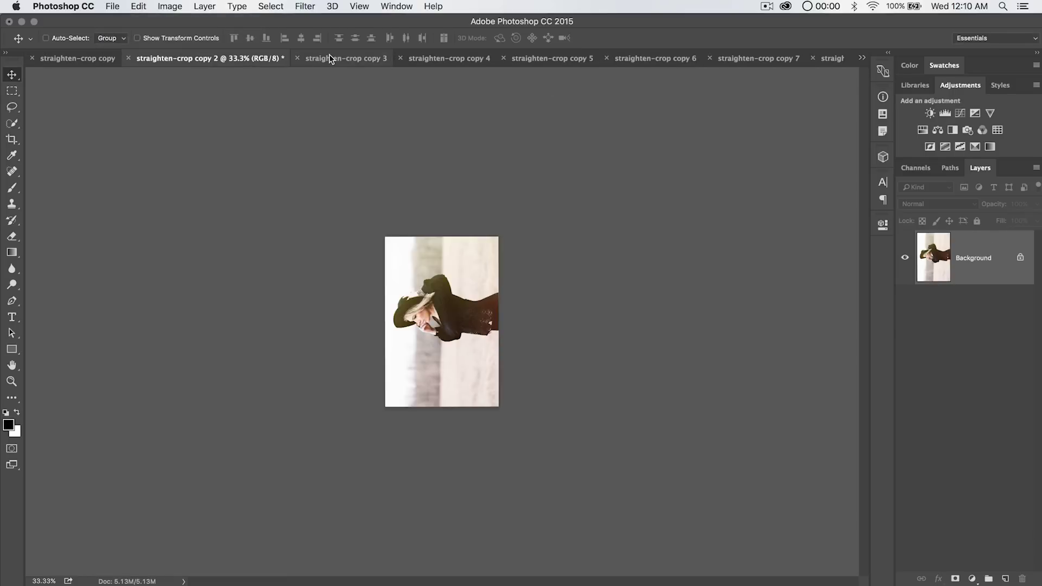
{"action": "left_click", "coordinate": [343, 59]}
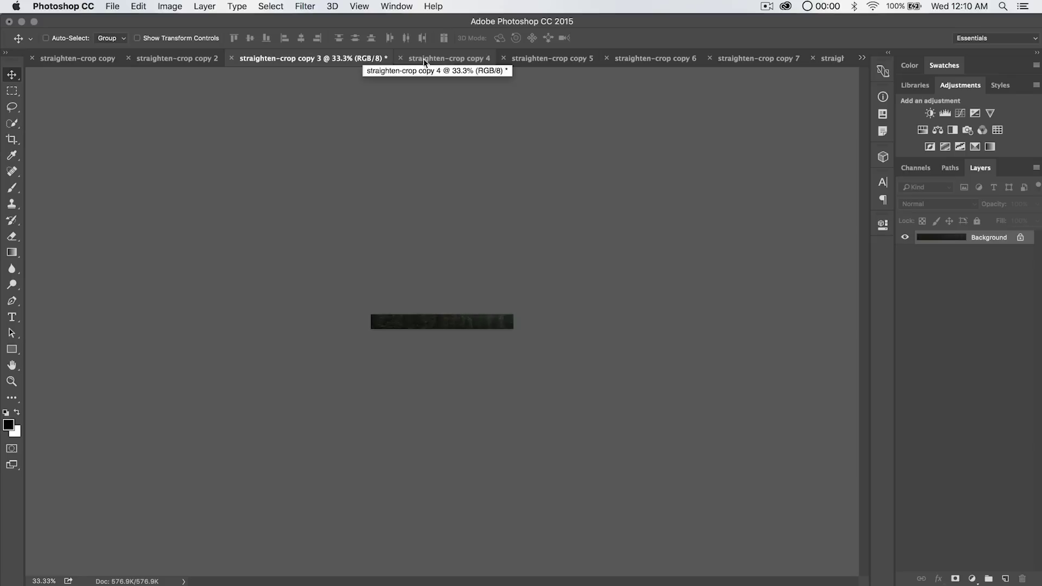
{"action": "left_click", "coordinate": [439, 59]}
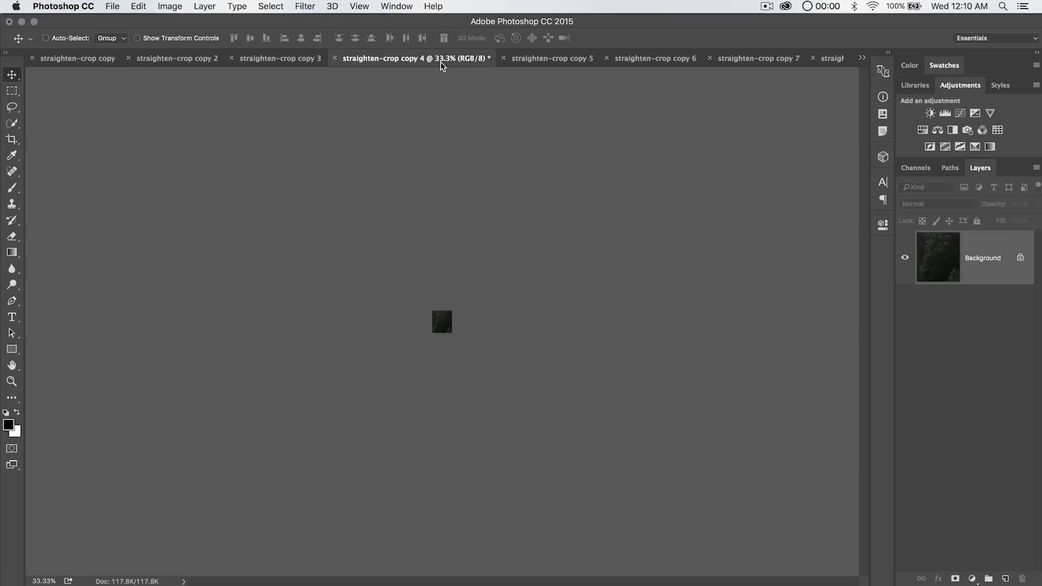
{"action": "left_click", "coordinate": [533, 59]}
{"action": "left_click", "coordinate": [367, 59]}
- Close copy 3, copy 4 and scanned-photo copy without saving, returning to straighten-crop.psd
{"action": "left_click", "coordinate": [288, 58]}
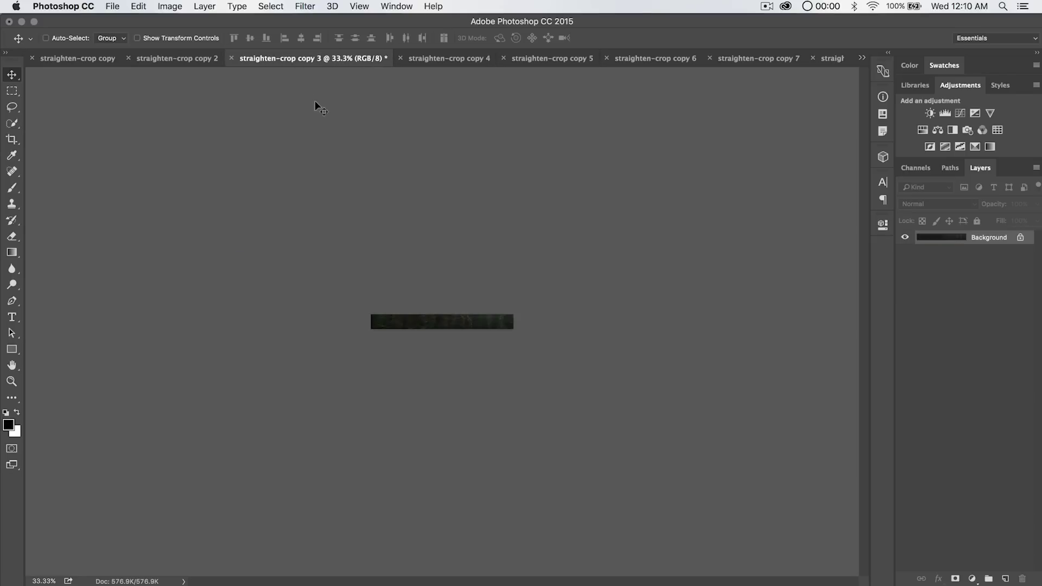
{"action": "key", "text": "super+w"}
{"action": "left_click", "coordinate": [497, 229]}
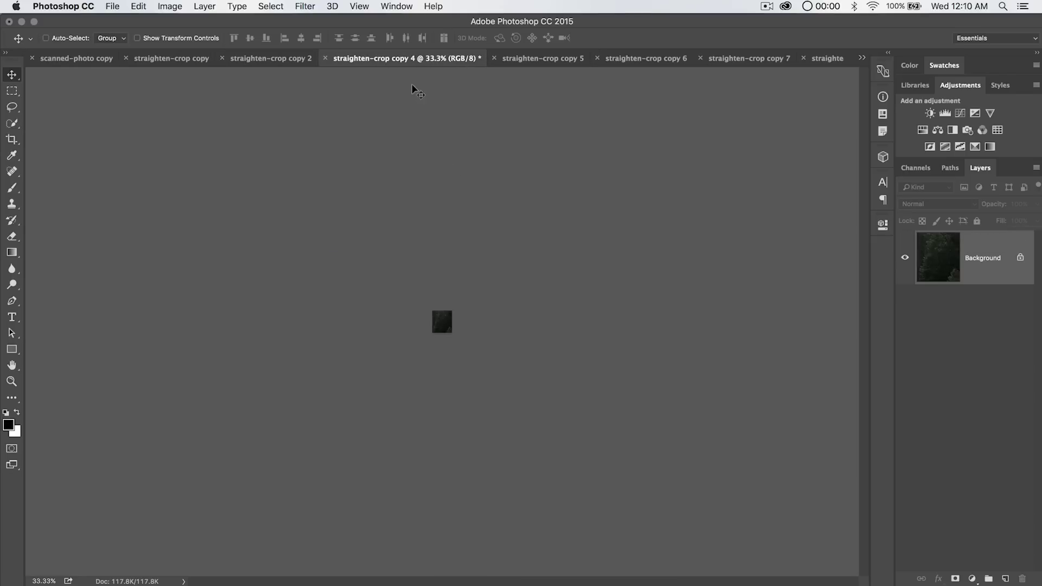
{"action": "key", "text": "super+w"}
{"action": "left_click", "coordinate": [480, 225]}
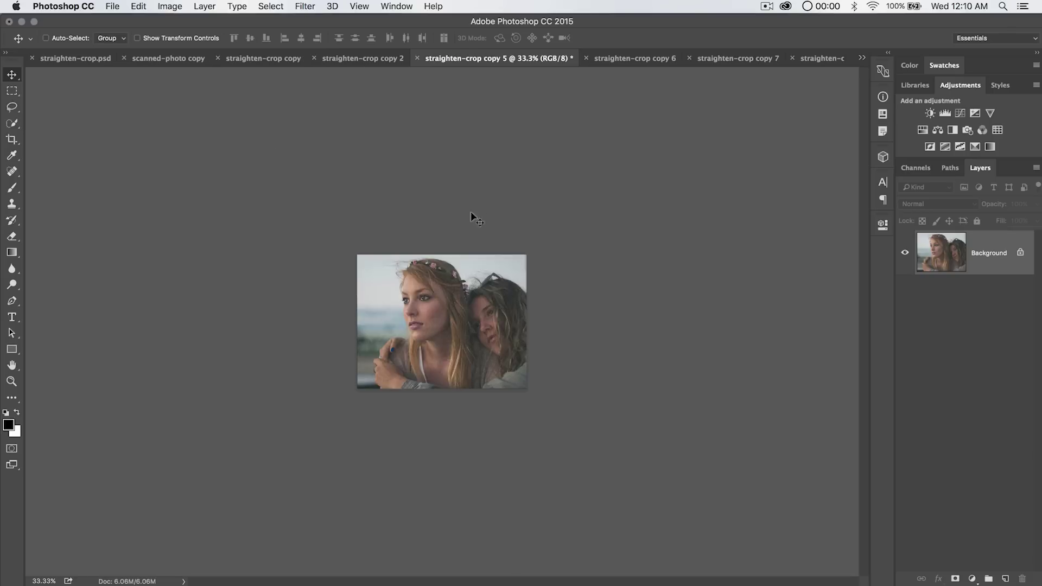
{"action": "left_click", "coordinate": [138, 54]}
{"action": "key", "text": "super+w"}
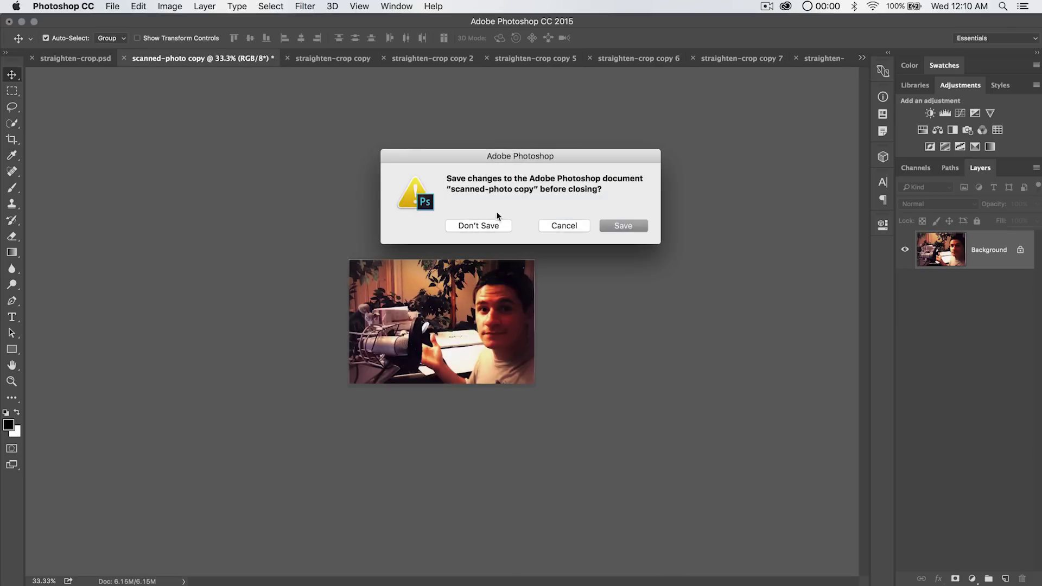
{"action": "left_click", "coordinate": [485, 226]}
{"action": "left_click", "coordinate": [161, 59]}
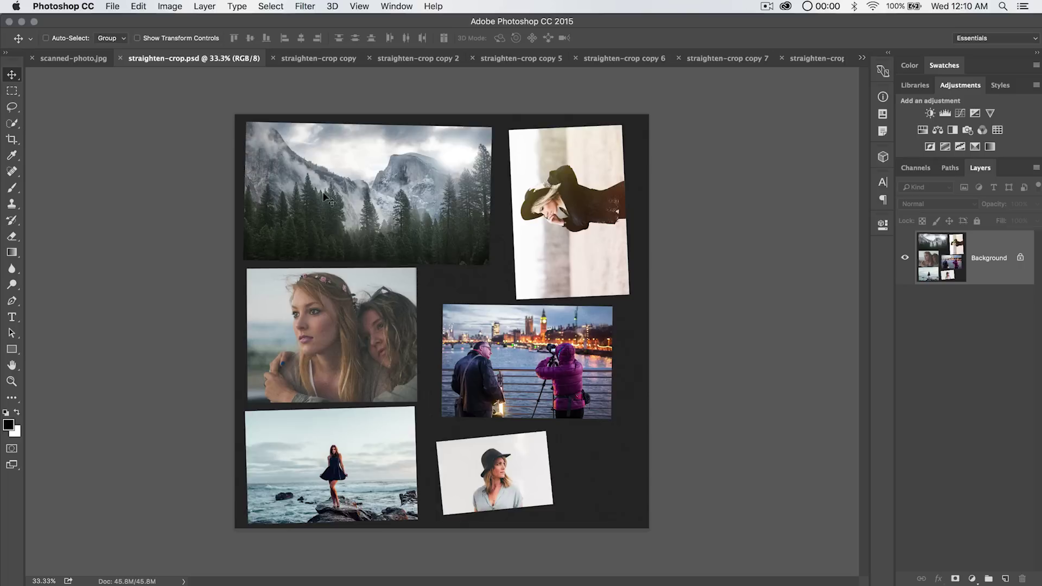
- Rotate the sideways portrait in straighten-crop copy 2 90° clockwise
{"action": "left_click", "coordinate": [324, 58]}
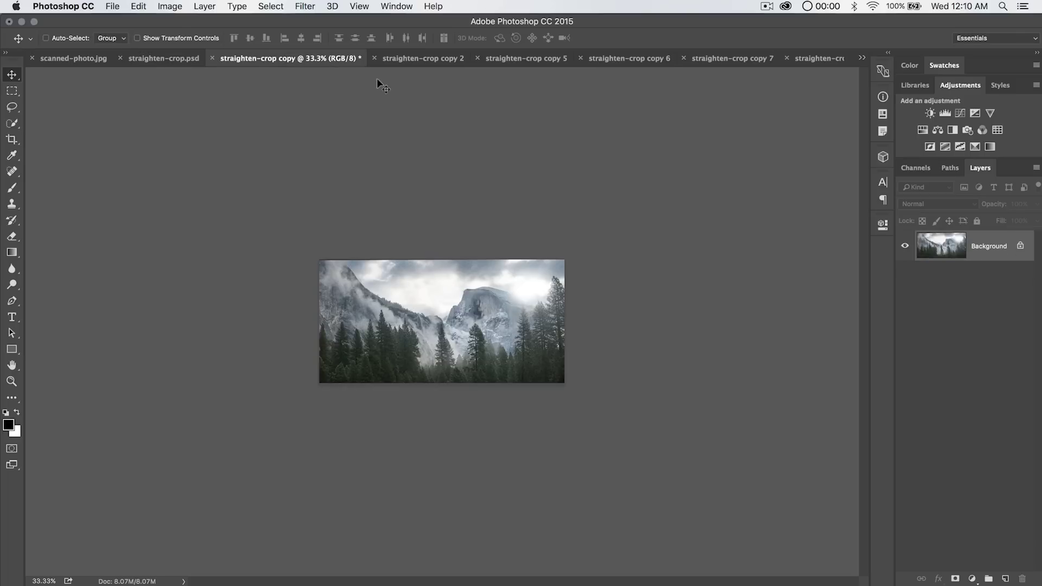
{"action": "left_click", "coordinate": [407, 60]}
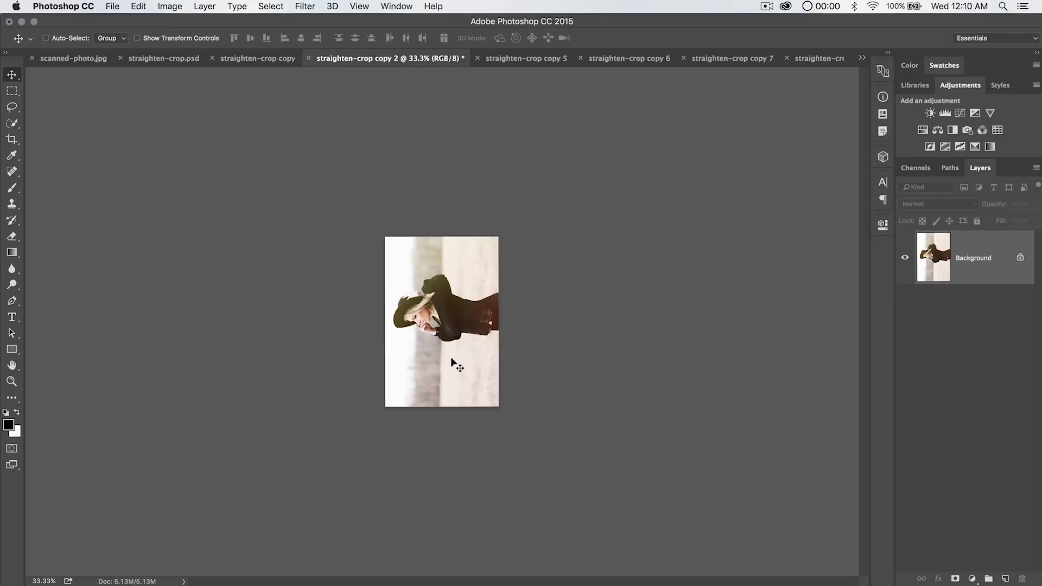
{"action": "left_click", "coordinate": [170, 6]}
{"action": "mouse_move", "coordinate": [232, 127]}
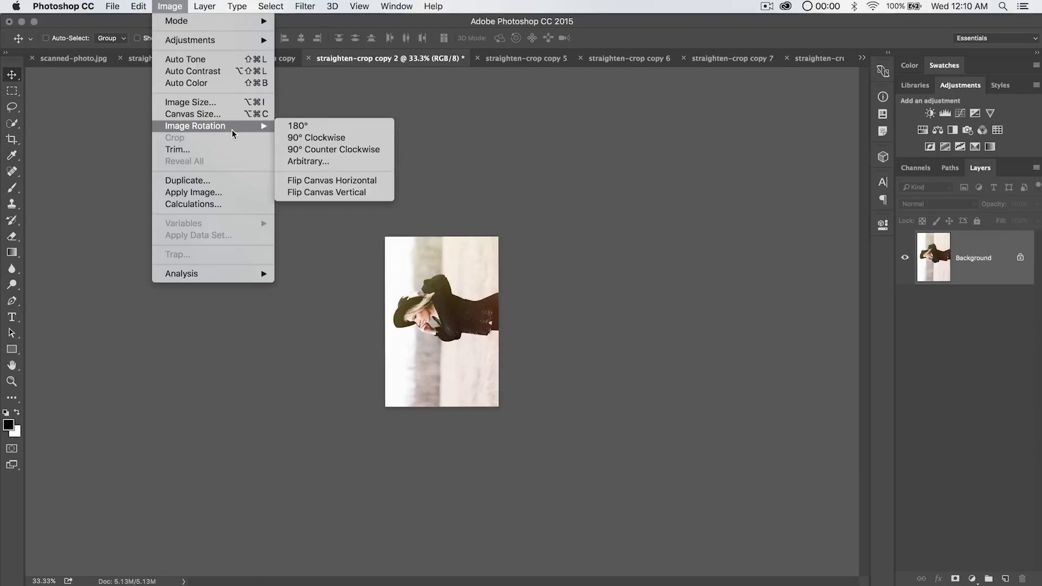
{"action": "left_click", "coordinate": [344, 135]}
- Review the two-women, London night, seaside and hat portrait photos
{"action": "left_click", "coordinate": [520, 59]}
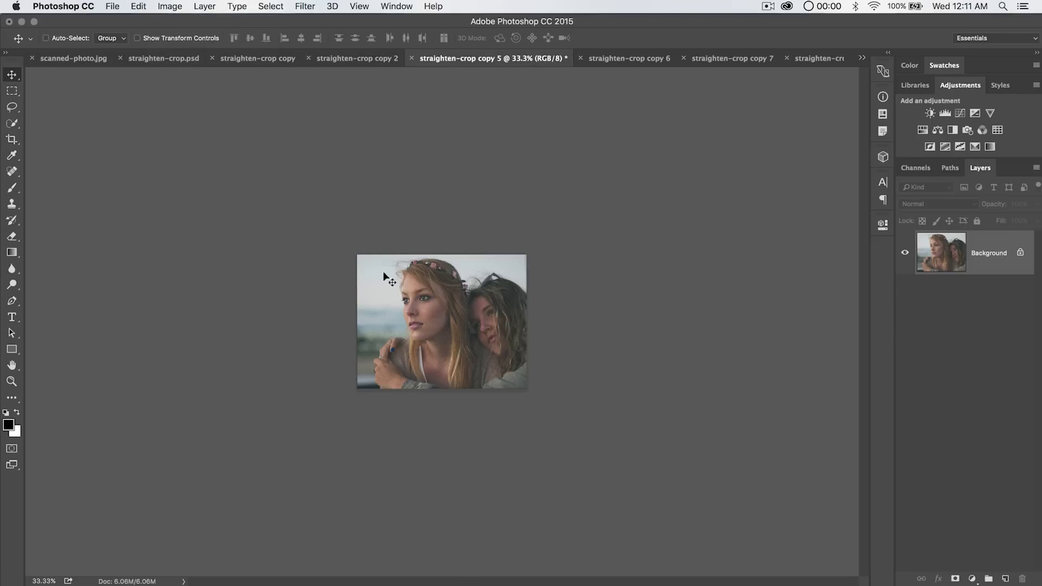
{"action": "left_click", "coordinate": [627, 60]}
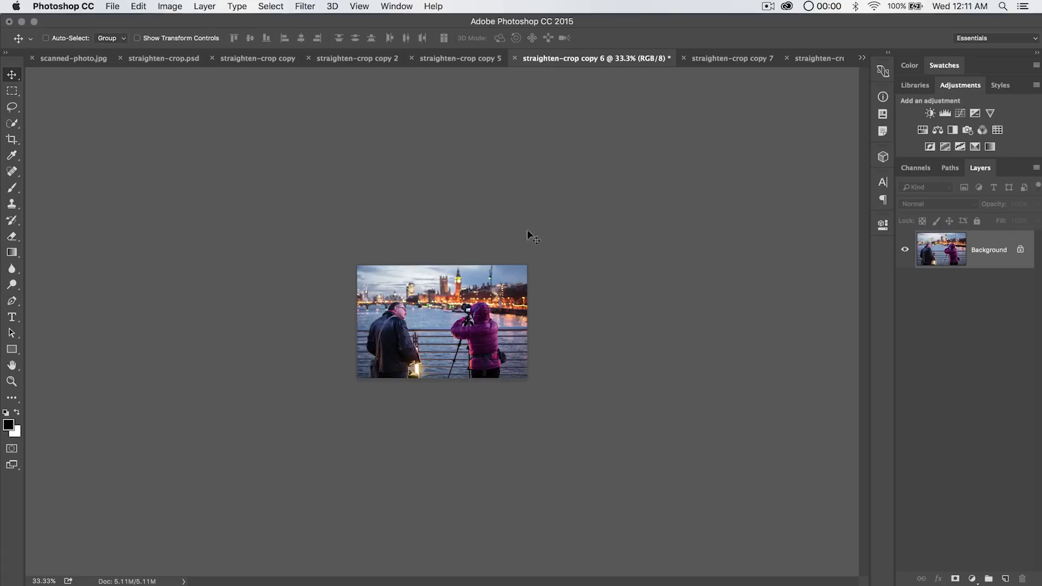
{"action": "left_click", "coordinate": [730, 58]}
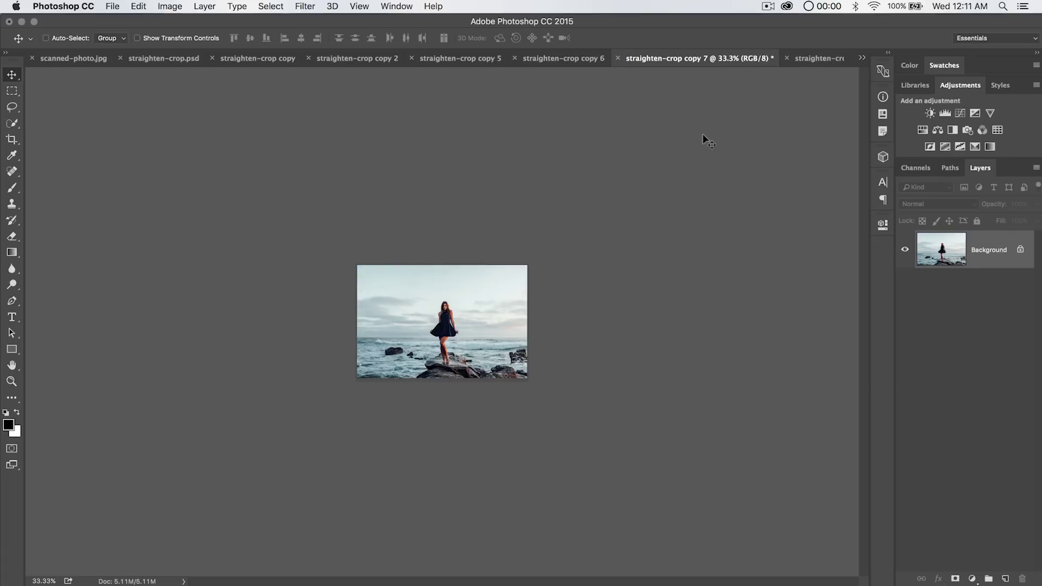
{"action": "left_click", "coordinate": [817, 58]}
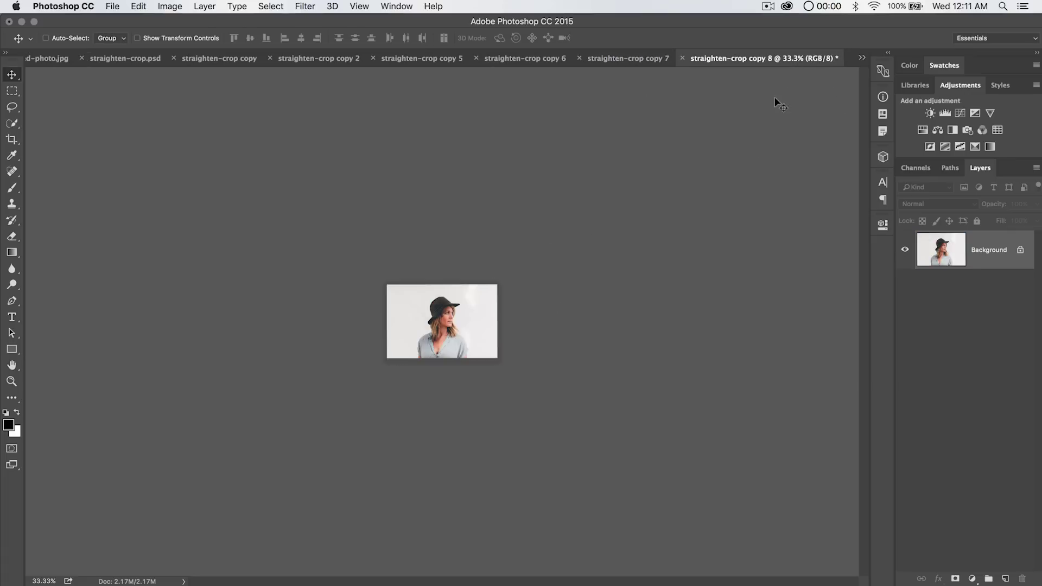
{"action": "key", "text": "ctrl+Tab"}
- Close scanned-photo.jpg and rerun Crop and Straighten Photos on the collage
{"action": "key", "text": "ctrl+Tab"}
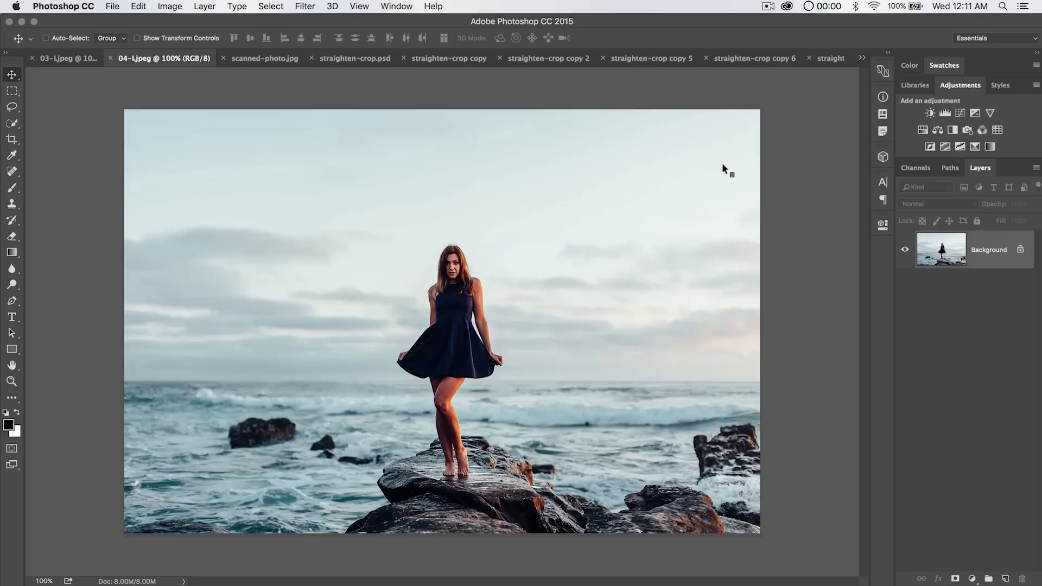
{"action": "key", "text": "ctrl+Tab"}
{"action": "key", "text": "ctrl+Tab"}
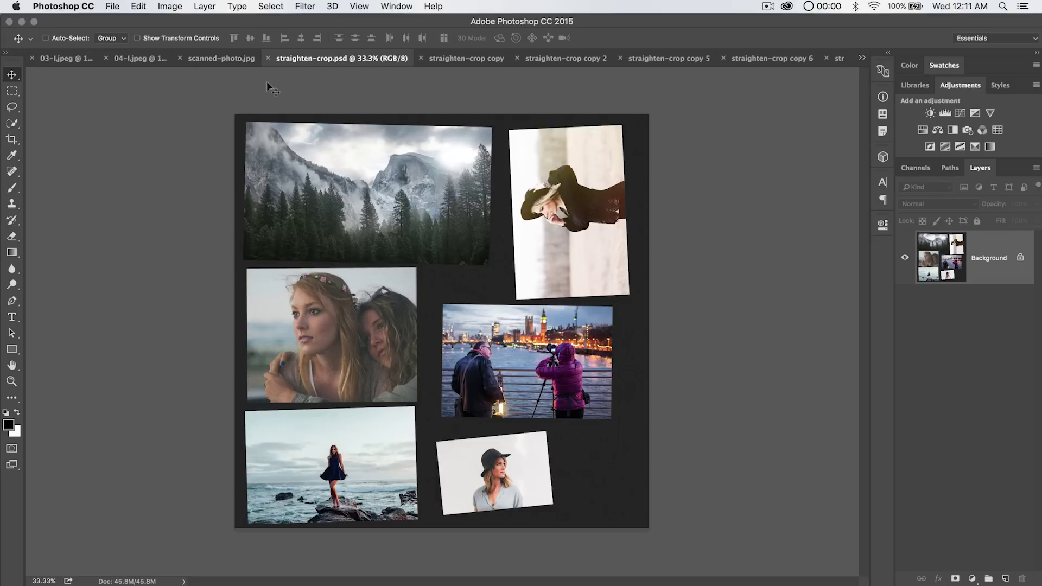
{"action": "left_click", "coordinate": [180, 58]}
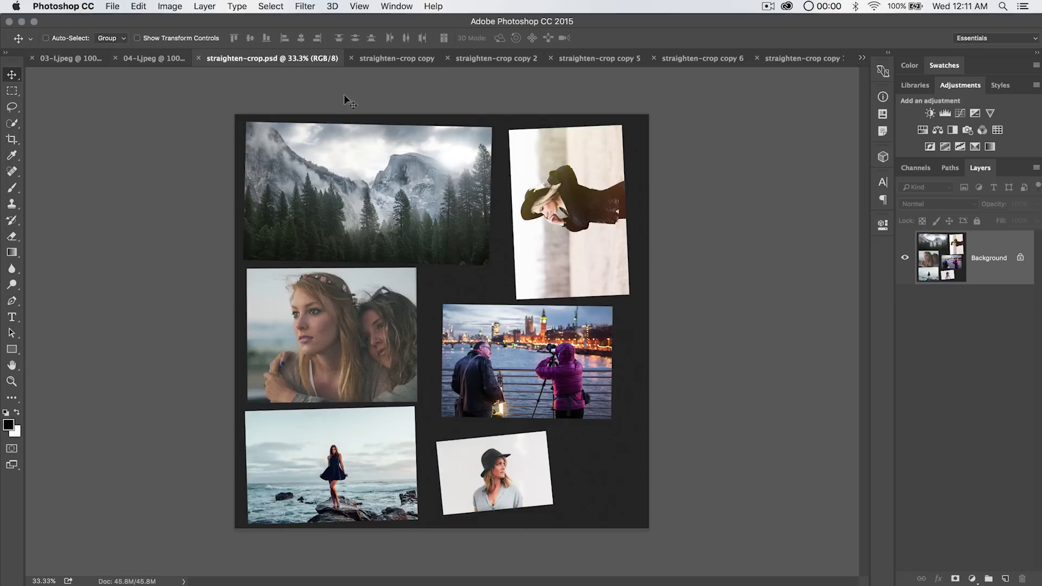
{"action": "left_click", "coordinate": [112, 6]}
{"action": "mouse_move", "coordinate": [189, 276]}
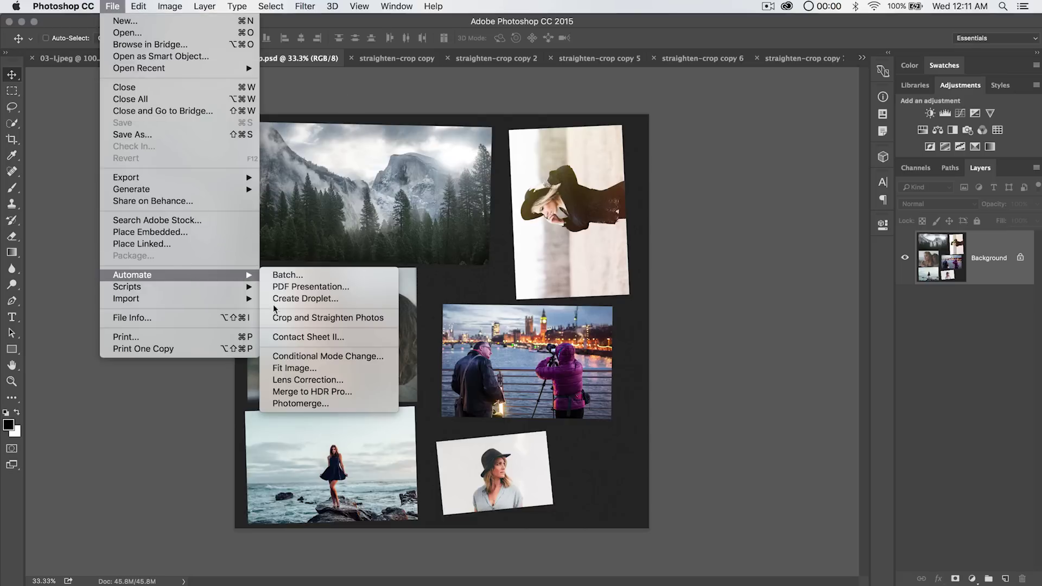
{"action": "left_click", "coordinate": [300, 318]}
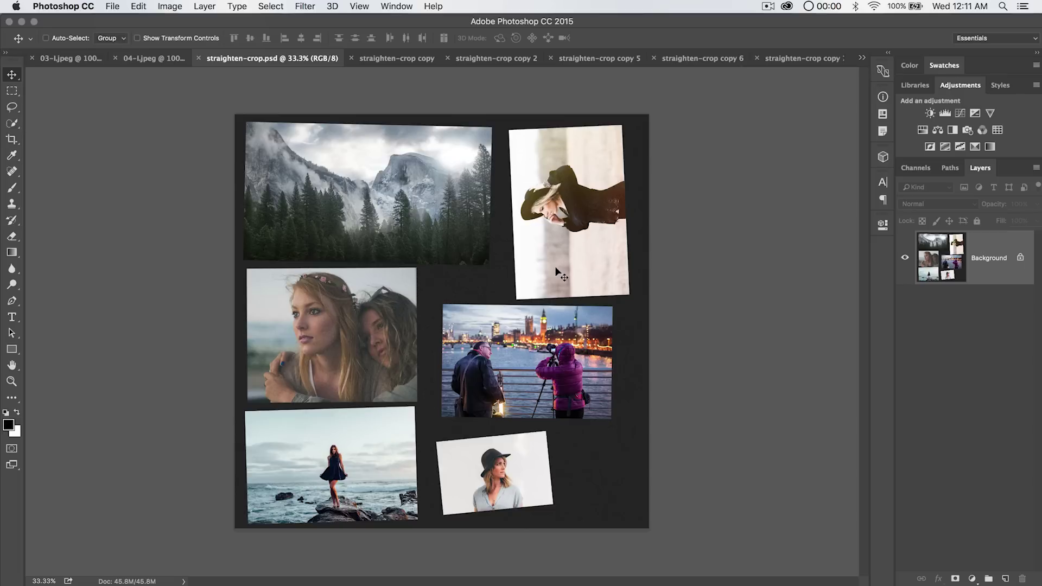
- Run Crop and Straighten Photos on the two-women photo in copy 5, then go to 03-l.jpeg
{"action": "left_click", "coordinate": [396, 58]}
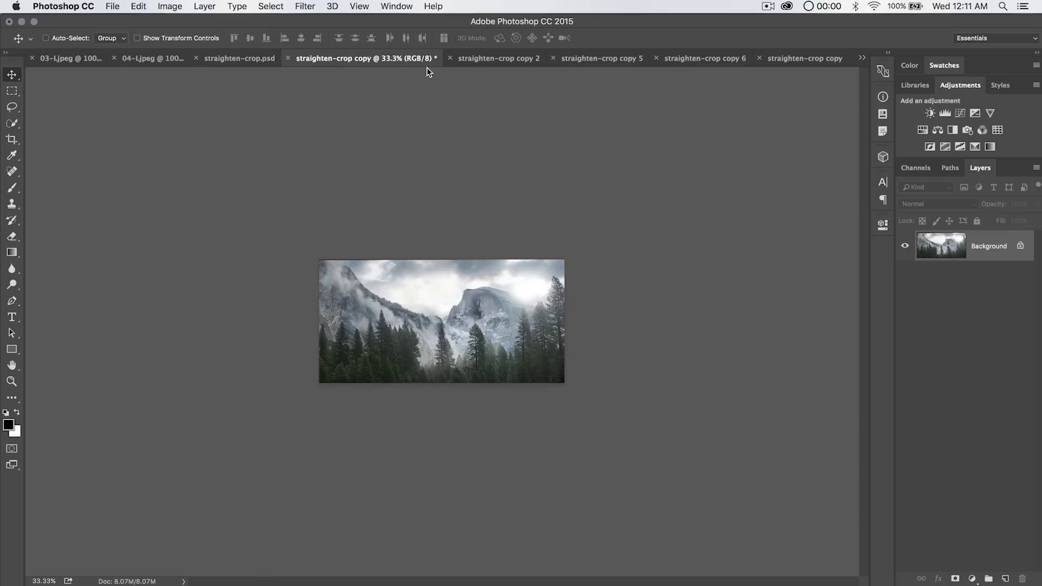
{"action": "left_click", "coordinate": [475, 58]}
{"action": "left_click", "coordinate": [587, 60]}
{"action": "left_click", "coordinate": [112, 6]}
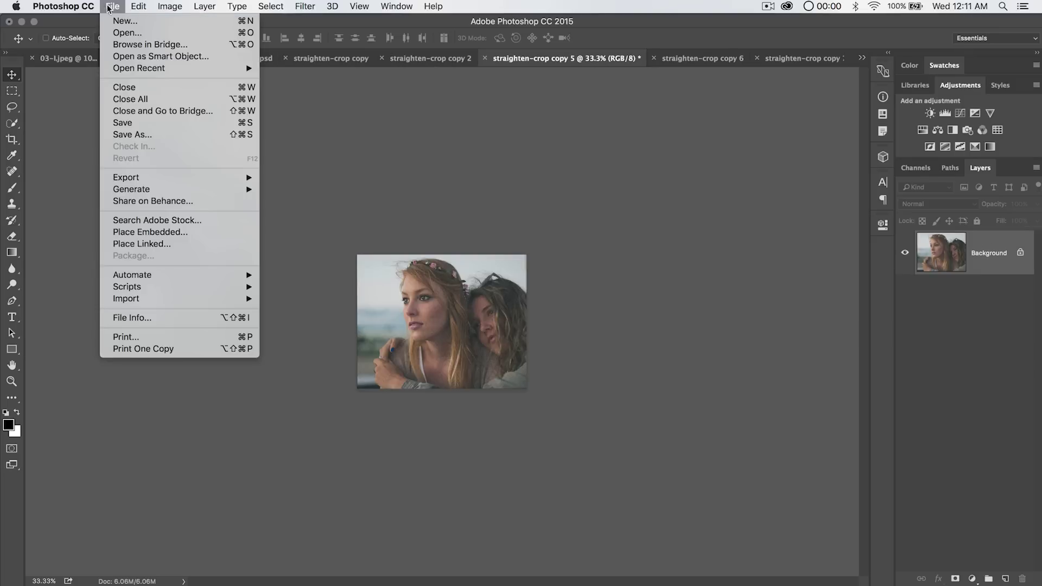
{"action": "mouse_move", "coordinate": [195, 275]}
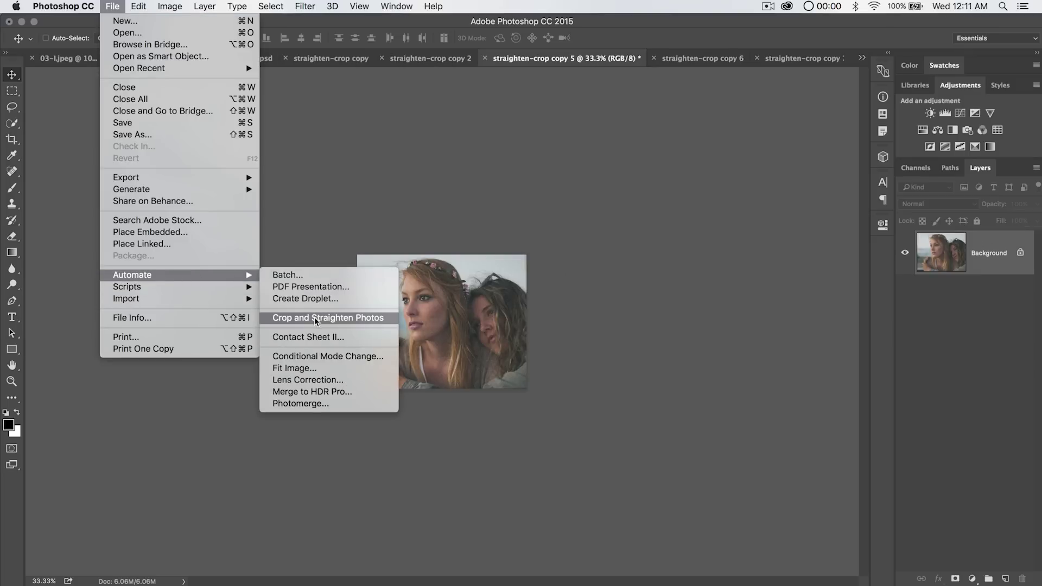
{"action": "left_click", "coordinate": [319, 319]}
{"action": "left_click", "coordinate": [90, 58]}
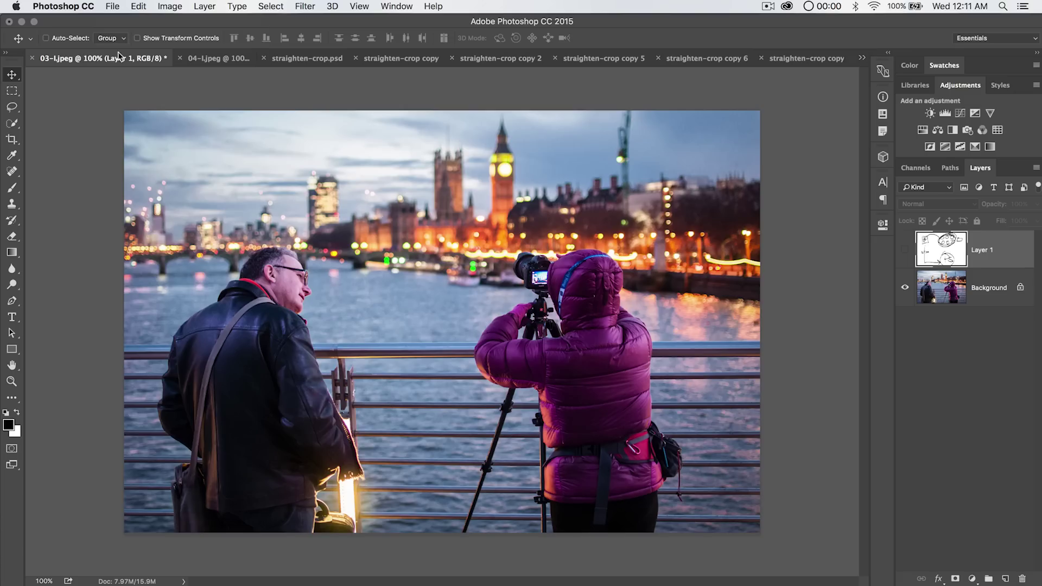
- Apply Crop and Straighten Photos to the 04-1.jpeg seaside photo
{"action": "left_click", "coordinate": [191, 58]}
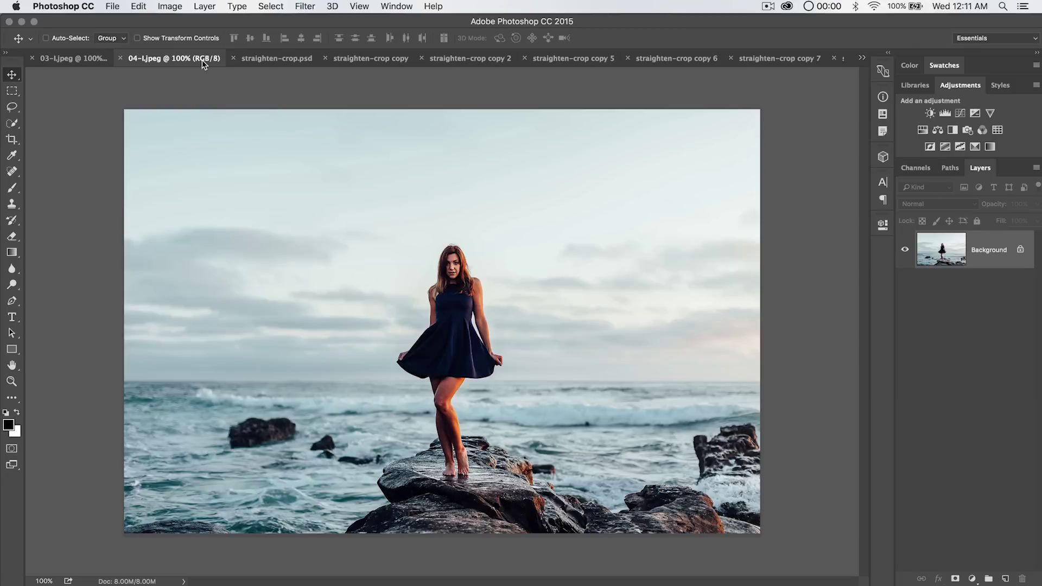
{"action": "left_click", "coordinate": [105, 6]}
{"action": "mouse_move", "coordinate": [206, 275]}
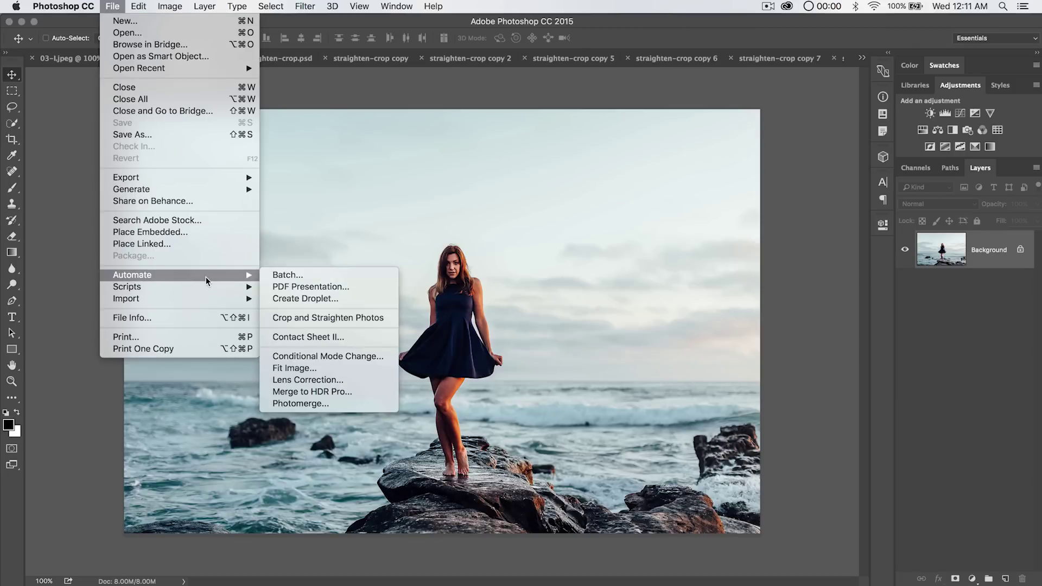
{"action": "left_click", "coordinate": [329, 318]}
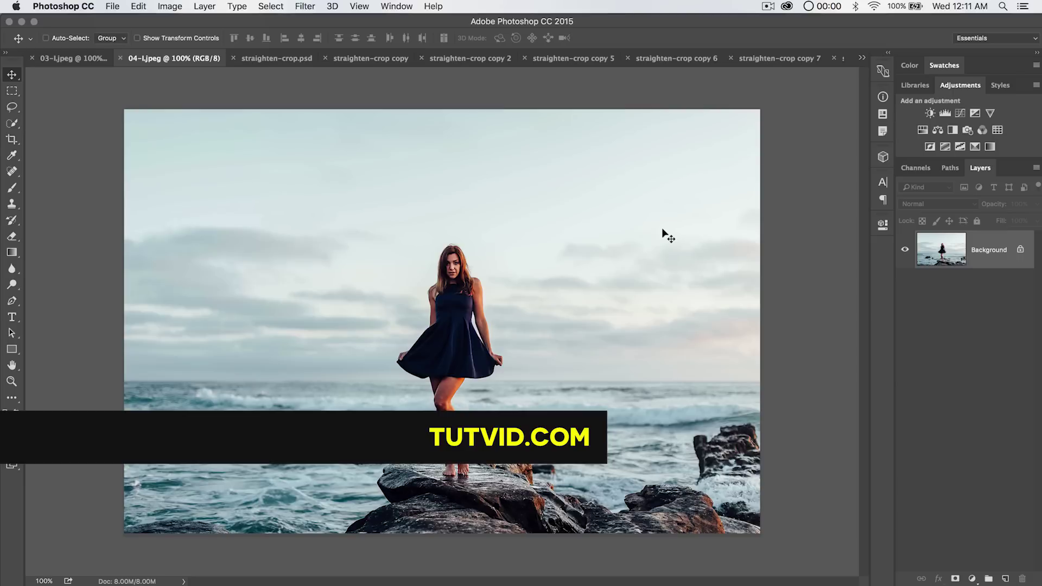